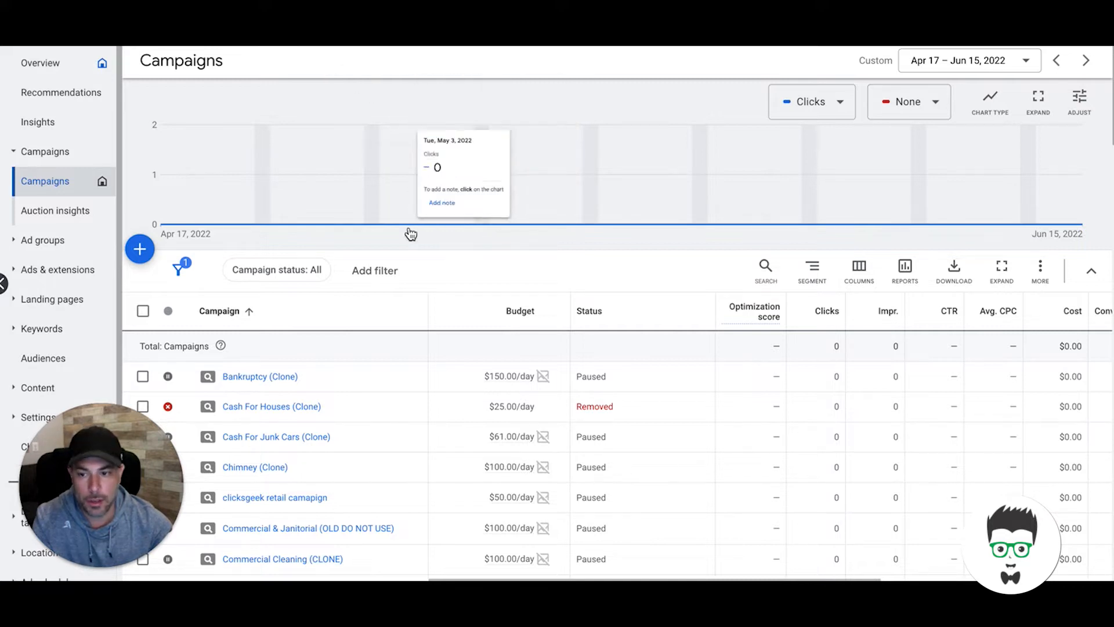
Step: Open the settings of the Chimney (Clone) campaign
{"action": "scroll", "coordinate": [410, 309], "scroll_direction": "down", "scroll_amount": 2}
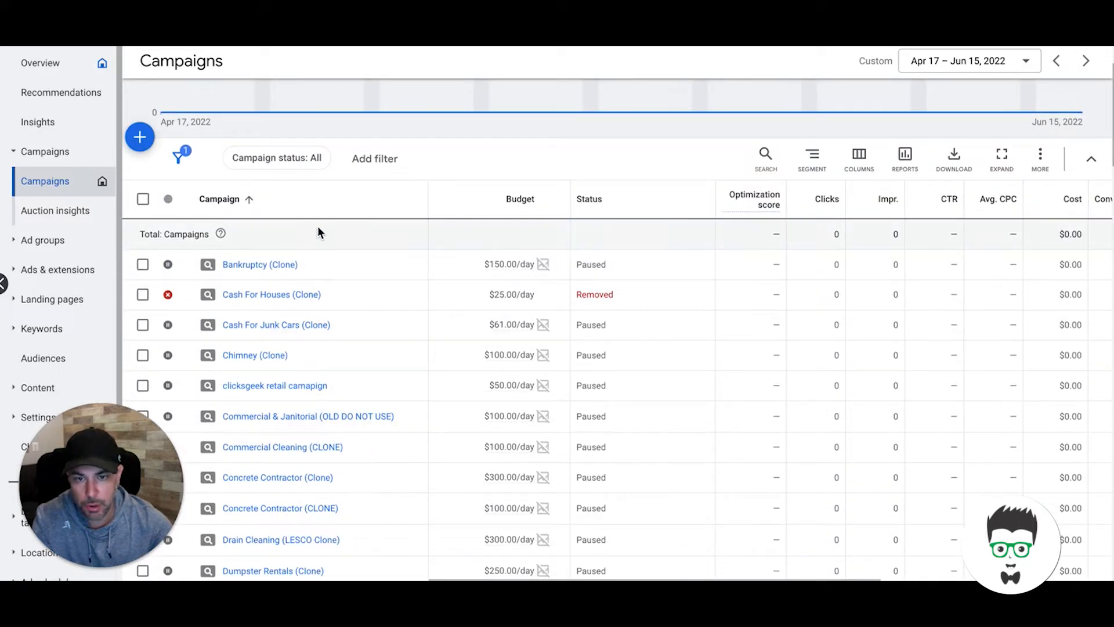
{"action": "scroll", "coordinate": [497, 256], "scroll_direction": "up", "scroll_amount": 1}
{"action": "scroll", "coordinate": [358, 341], "scroll_direction": "down", "scroll_amount": 1}
{"action": "scroll", "coordinate": [359, 341], "scroll_direction": "down", "scroll_amount": 1}
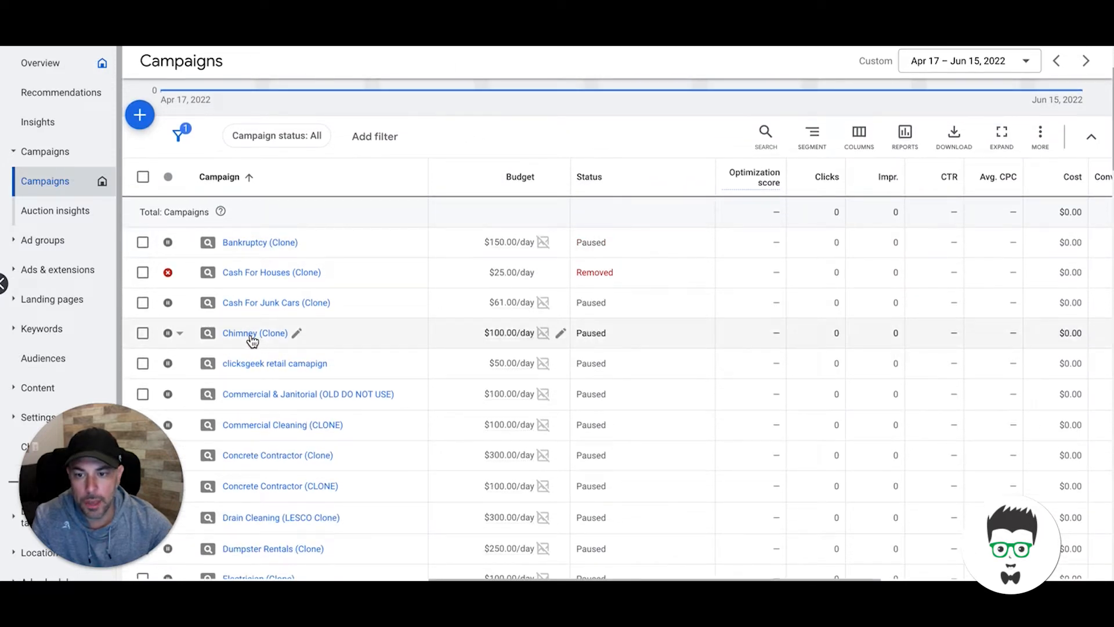
{"action": "left_click", "coordinate": [251, 335]}
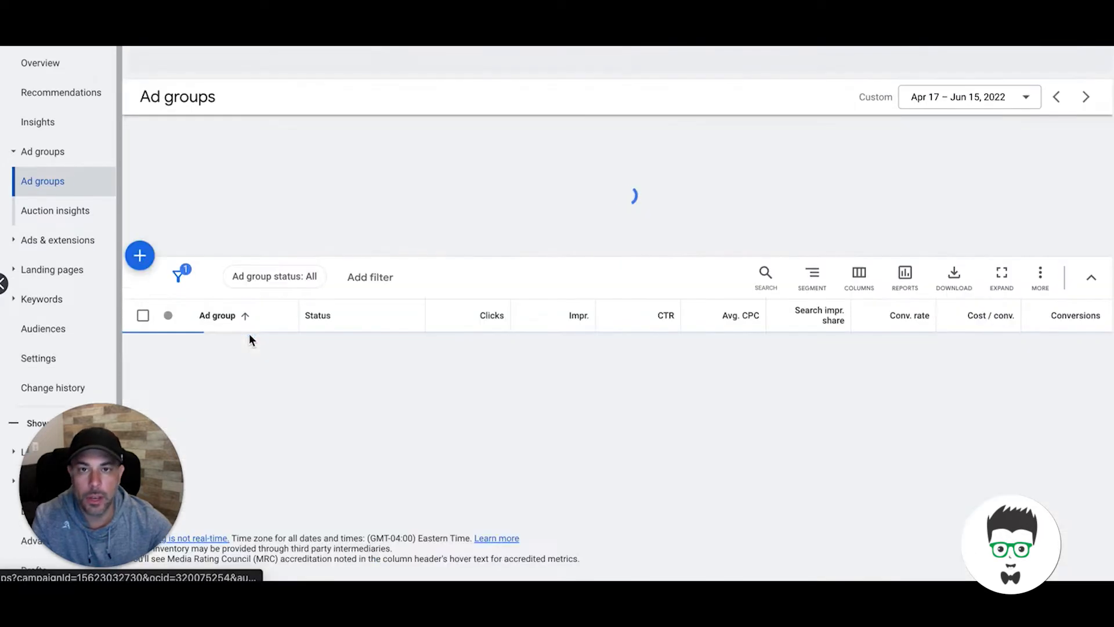
{"action": "left_click", "coordinate": [48, 360]}
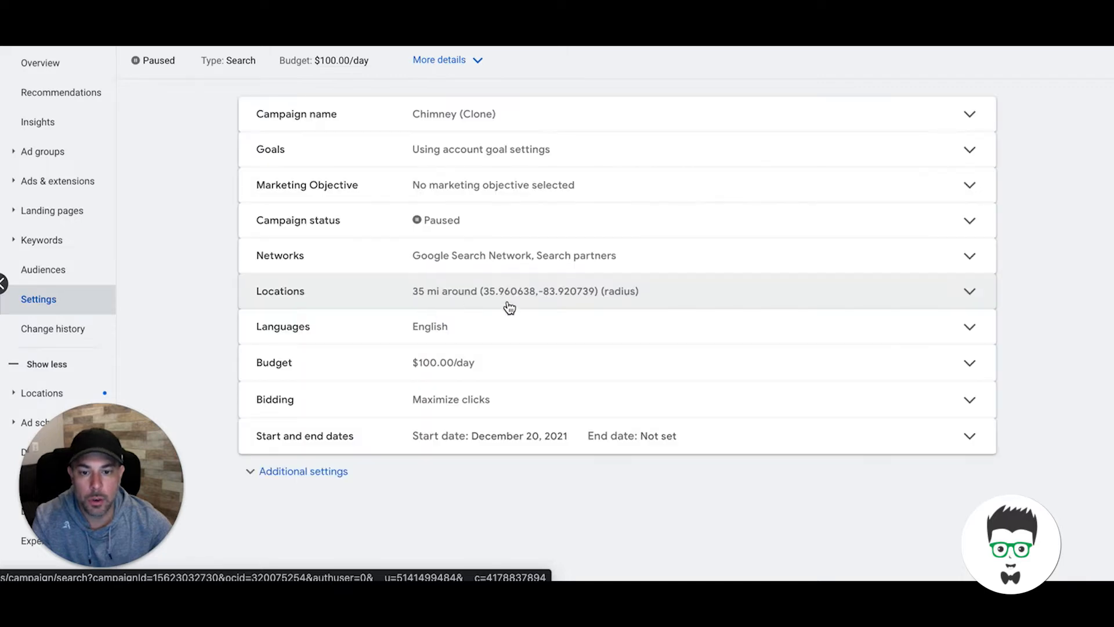
Step: Change the campaign's bid strategy directly to Manual CPC with Enhanced CPC optimizing for conversions, and save it
{"action": "left_click", "coordinate": [342, 406]}
{"action": "scroll", "coordinate": [413, 378], "scroll_direction": "down", "scroll_amount": 3}
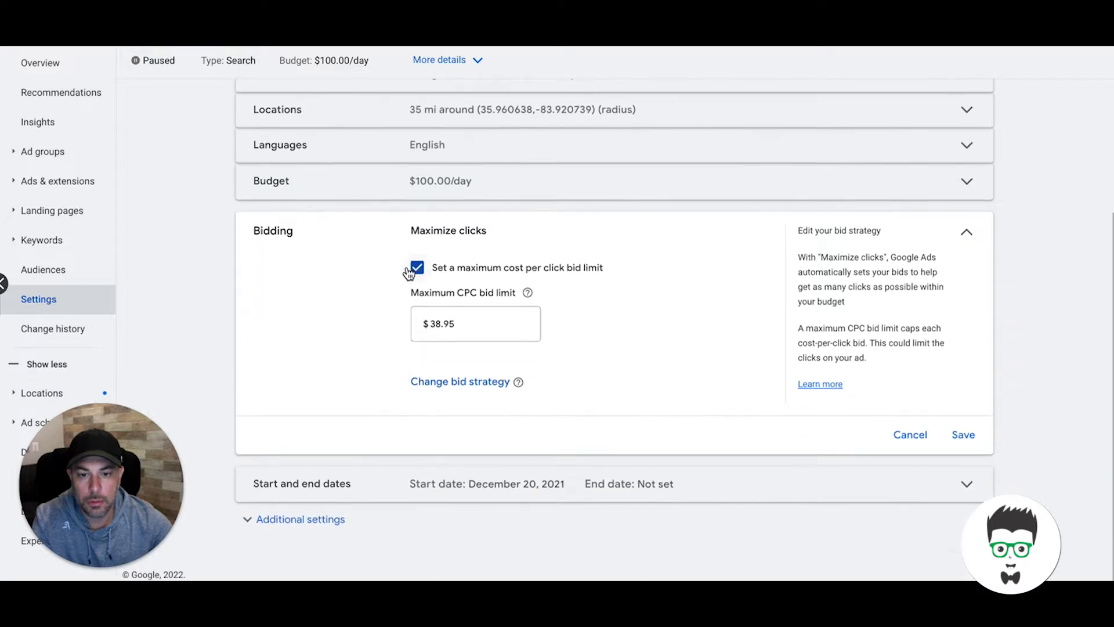
{"action": "left_click", "coordinate": [438, 382]}
{"action": "scroll", "coordinate": [341, 348], "scroll_direction": "down", "scroll_amount": 1}
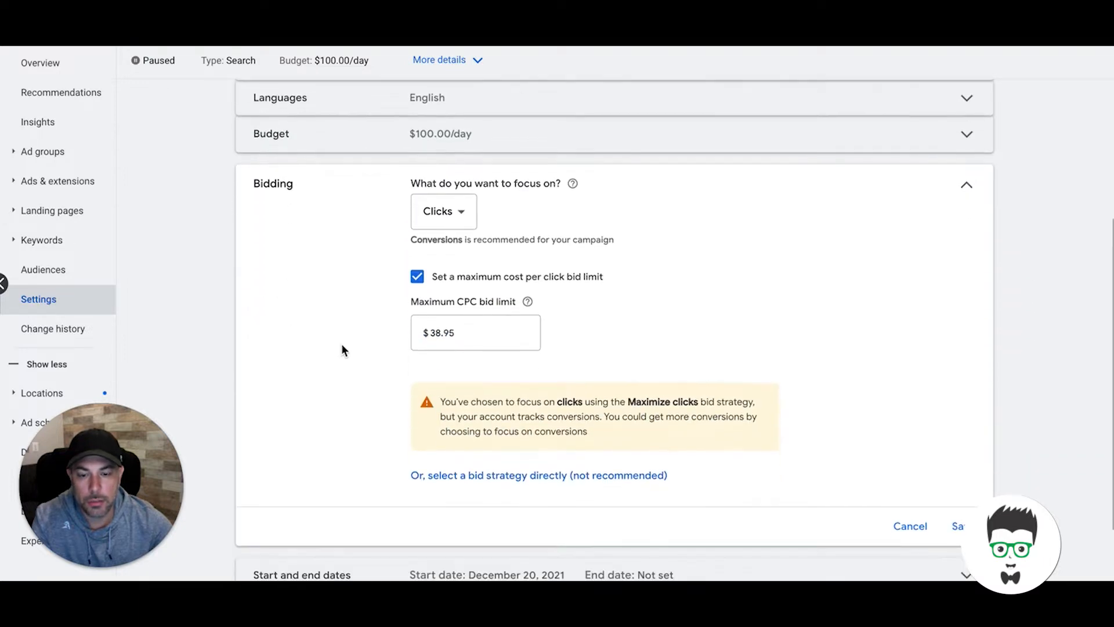
{"action": "left_click", "coordinate": [414, 459]}
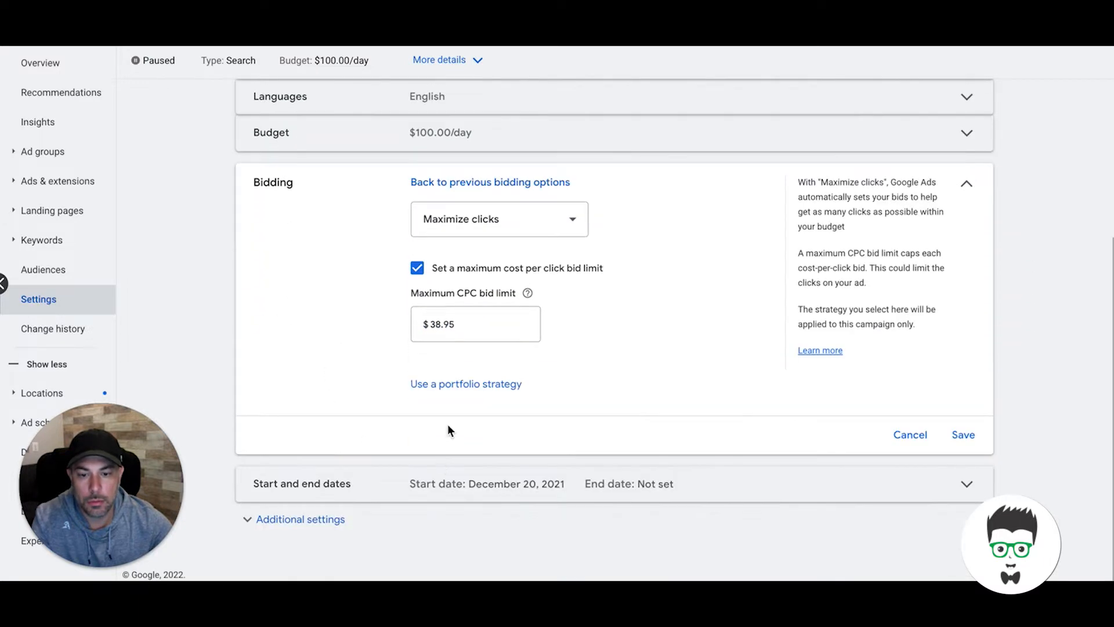
{"action": "left_click", "coordinate": [444, 227]}
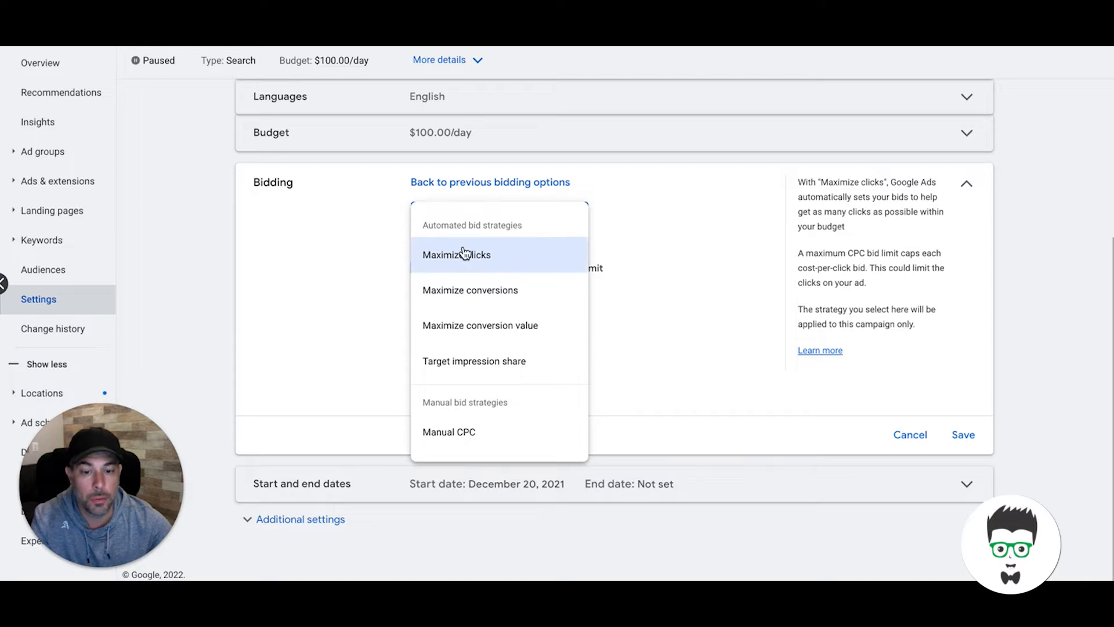
{"action": "left_click", "coordinate": [450, 434]}
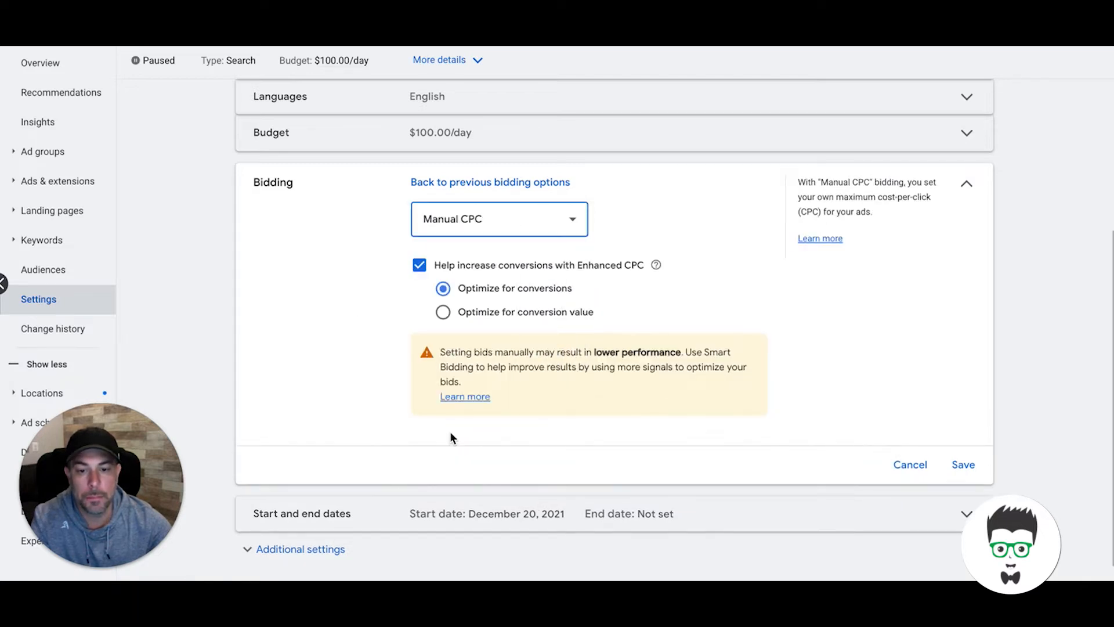
{"action": "left_click", "coordinate": [963, 464]}
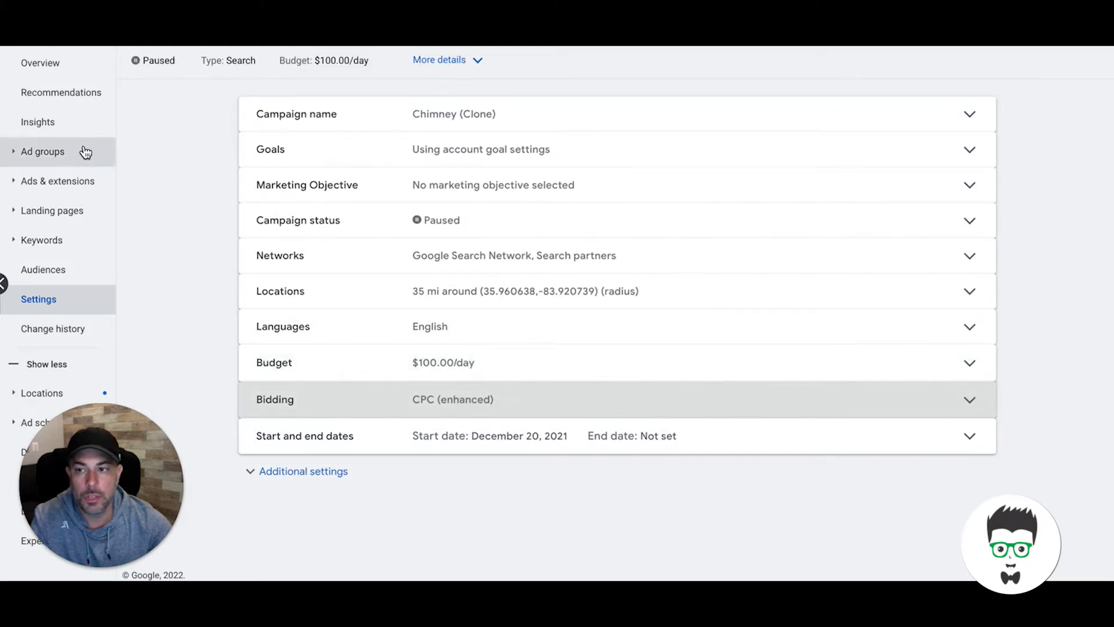
Step: Review the default max. CPC of the campaign's ad groups and the max. CPC of its search keywords
{"action": "left_click", "coordinate": [55, 154]}
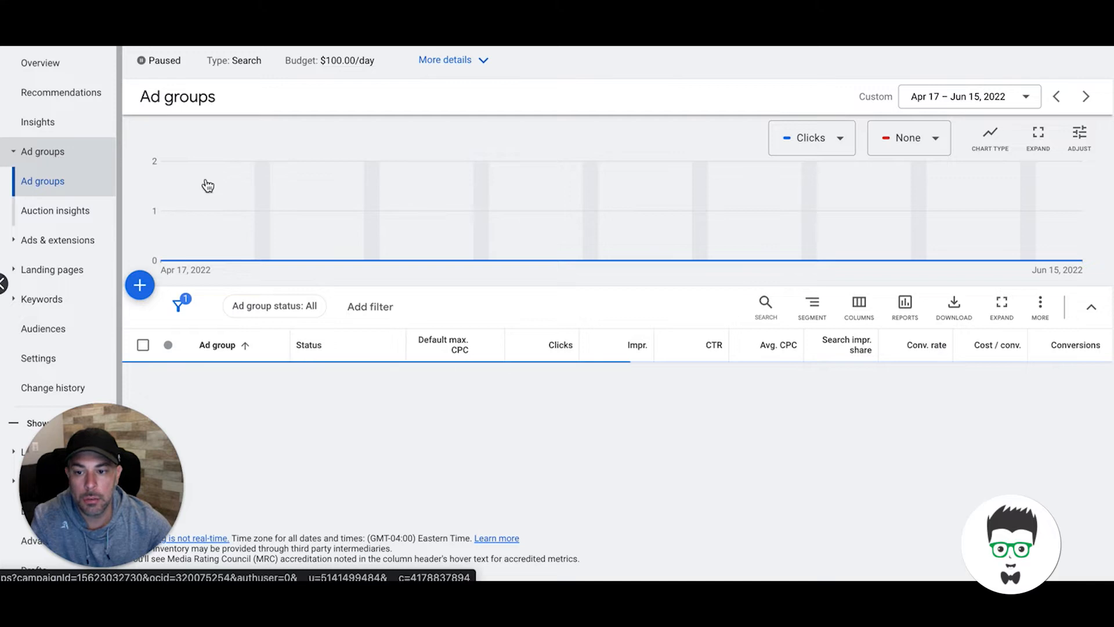
{"action": "scroll", "coordinate": [346, 283], "scroll_direction": "down", "scroll_amount": 2}
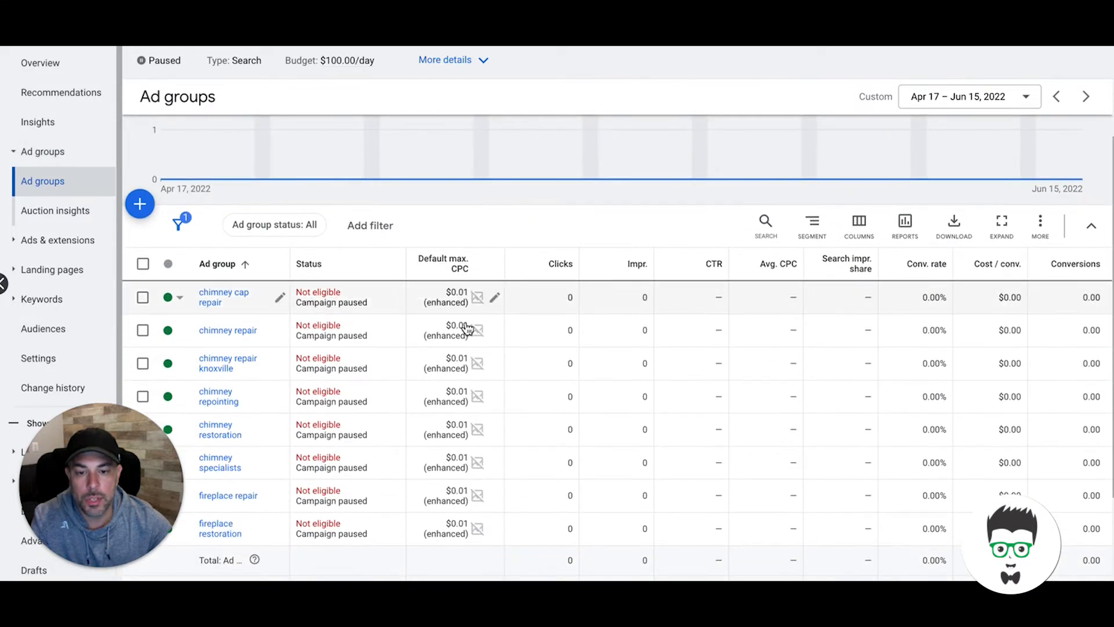
{"action": "scroll", "coordinate": [453, 394], "scroll_direction": "down", "scroll_amount": 2}
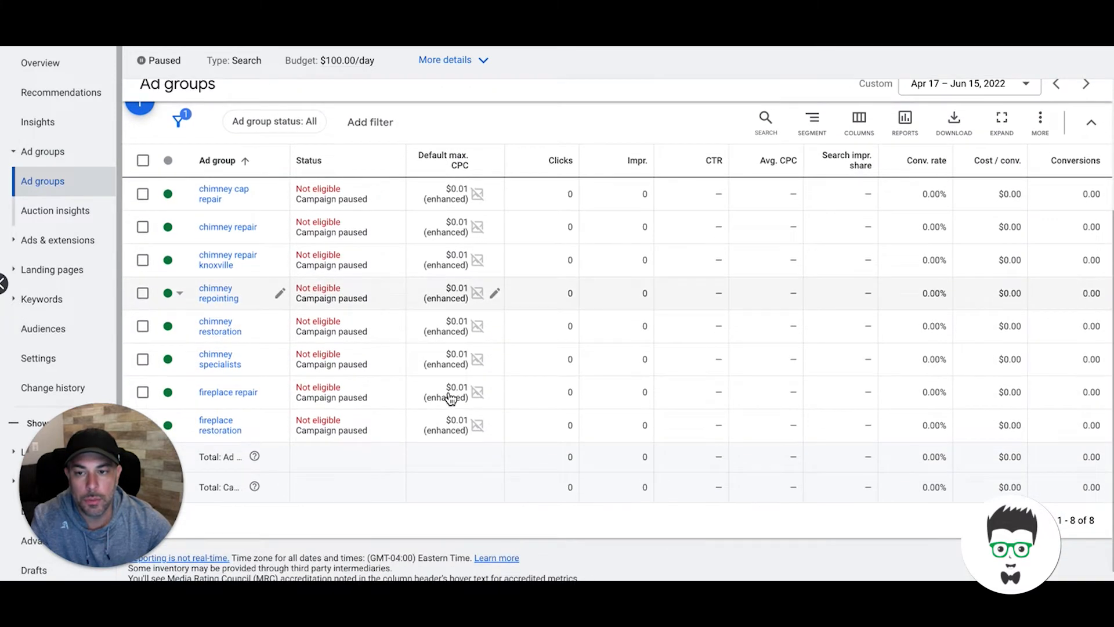
{"action": "scroll", "coordinate": [451, 398], "scroll_direction": "up", "scroll_amount": 2}
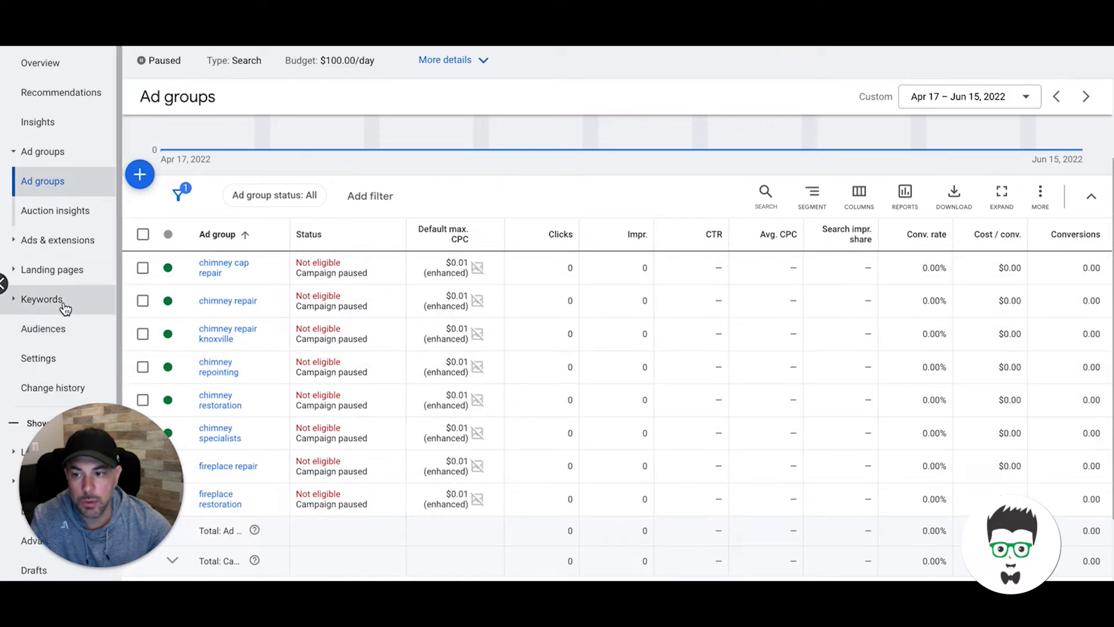
{"action": "left_click", "coordinate": [42, 300]}
{"action": "left_click", "coordinate": [57, 328]}
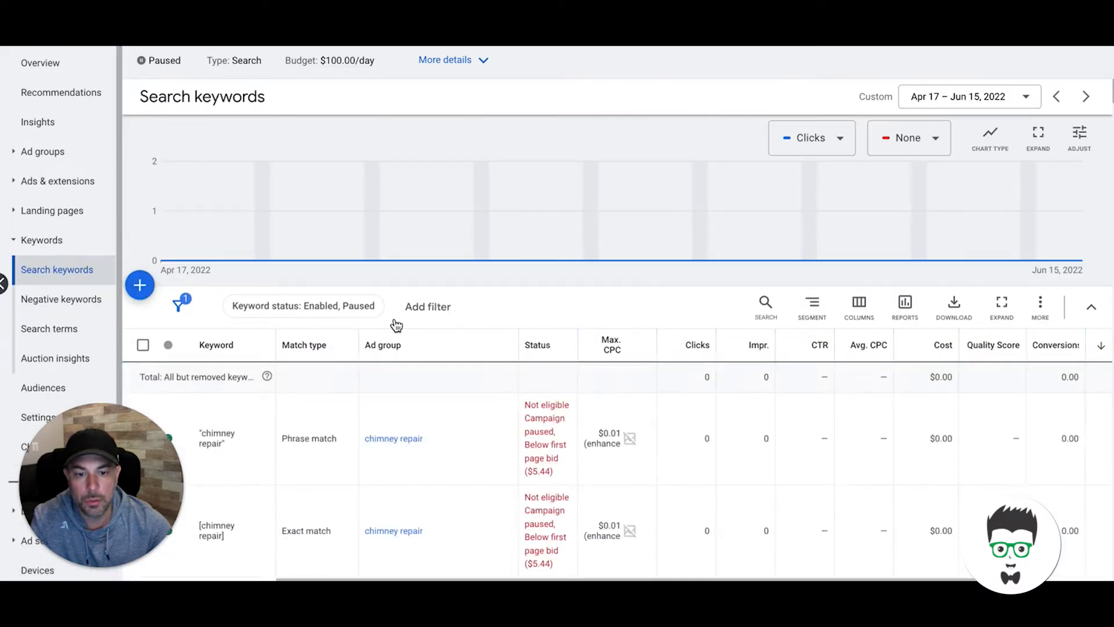
Step: Set new default max. CPC bids of $12.55 for all eight ad groups in bulk, then clear the selection
{"action": "left_click", "coordinate": [51, 156]}
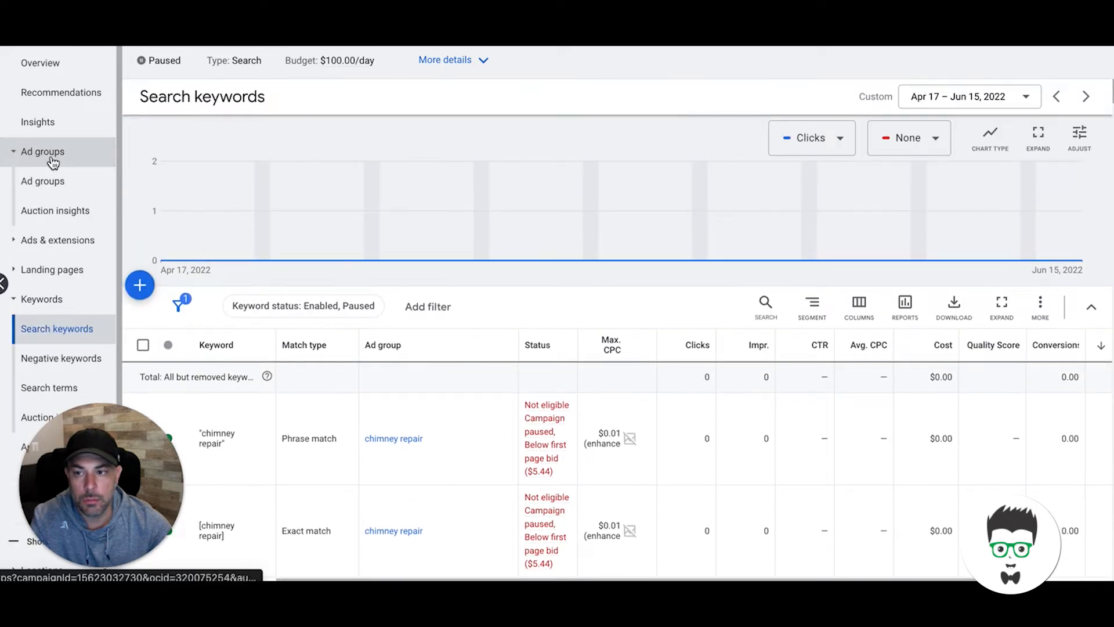
{"action": "scroll", "coordinate": [328, 293], "scroll_direction": "down", "scroll_amount": 3}
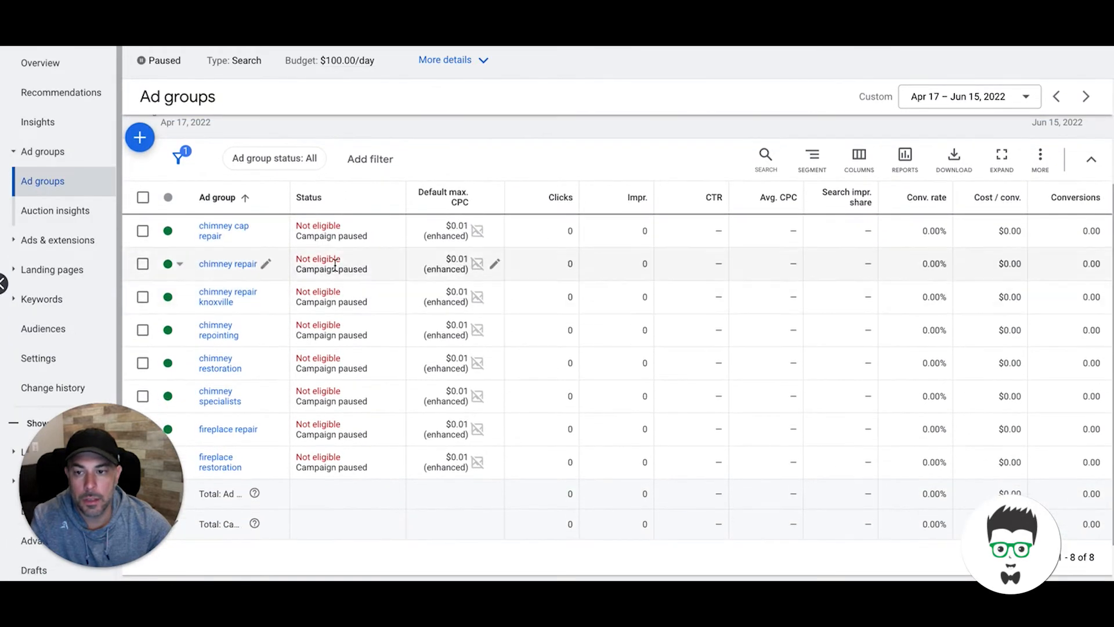
{"action": "left_click", "coordinate": [143, 198]}
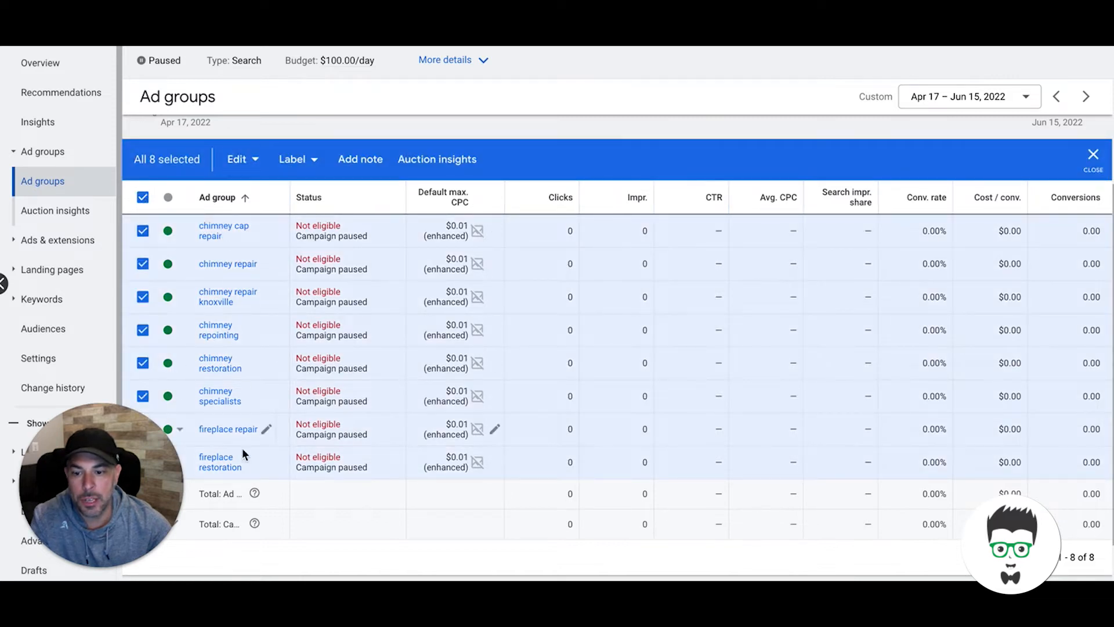
{"action": "left_click", "coordinate": [239, 159]}
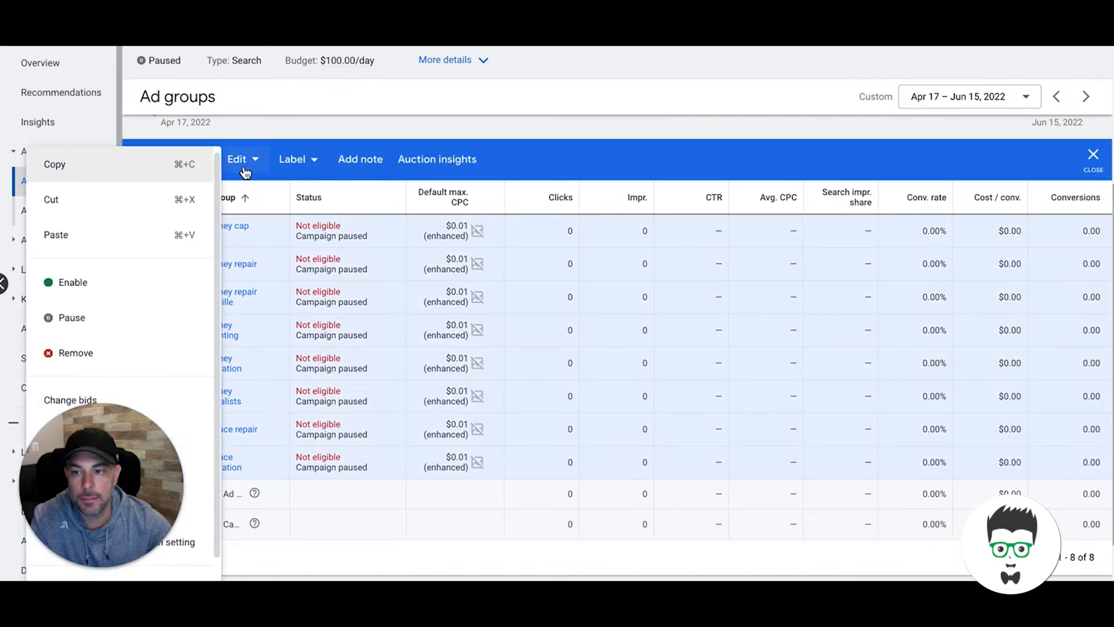
{"action": "left_click_drag", "start_coordinate": [114, 533], "coordinate": [943, 521]}
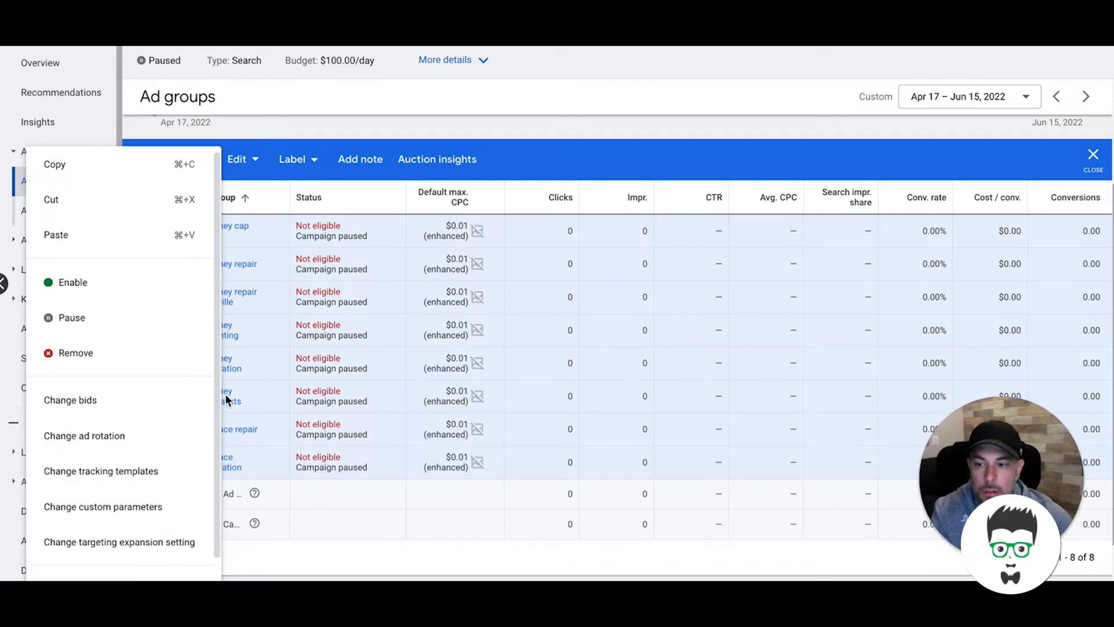
{"action": "left_click", "coordinate": [81, 405]}
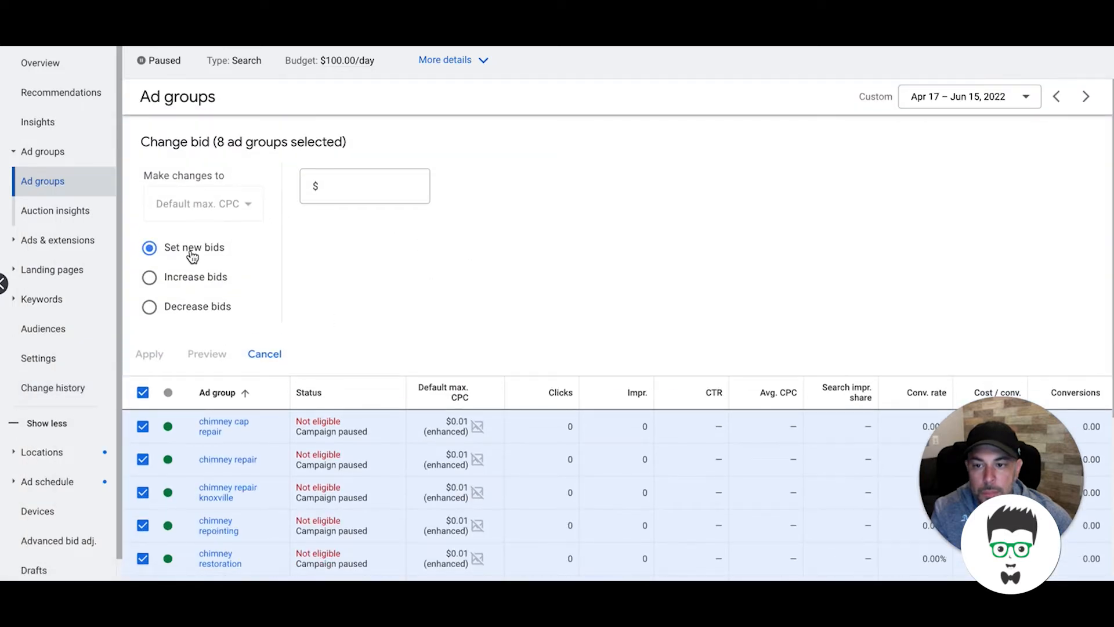
{"action": "left_click", "coordinate": [361, 182]}
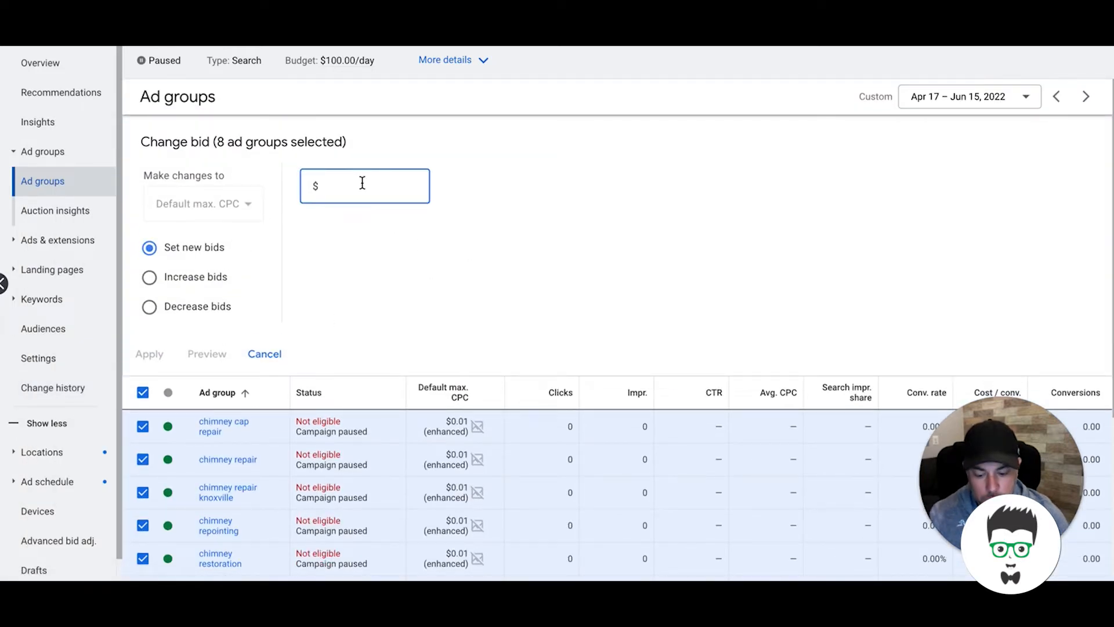
{"action": "type", "text": "12.55"}
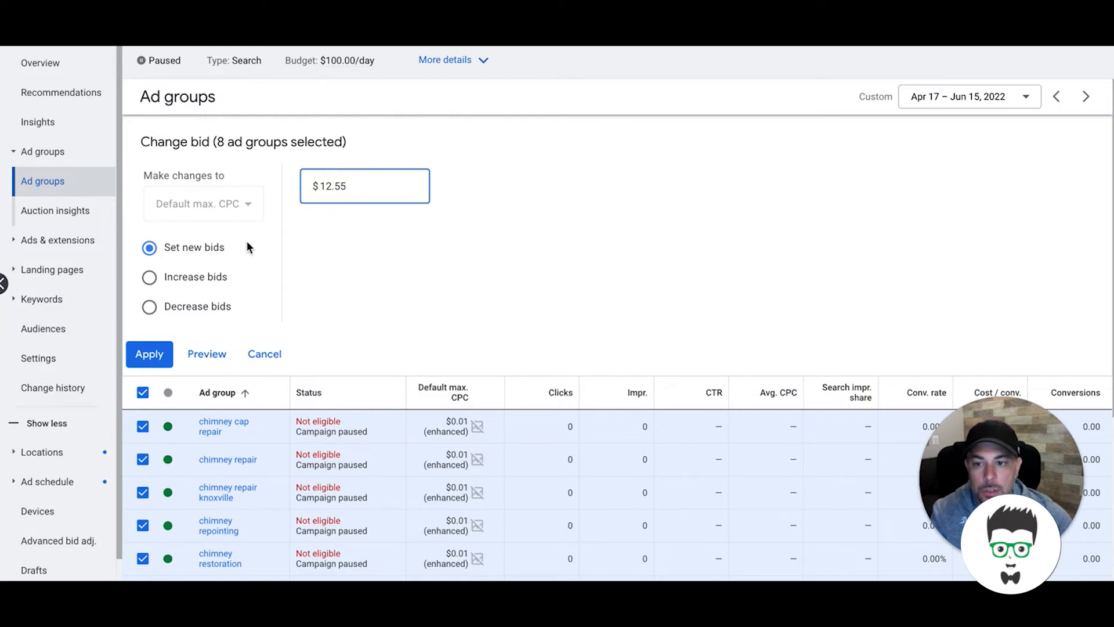
{"action": "left_click", "coordinate": [152, 354]}
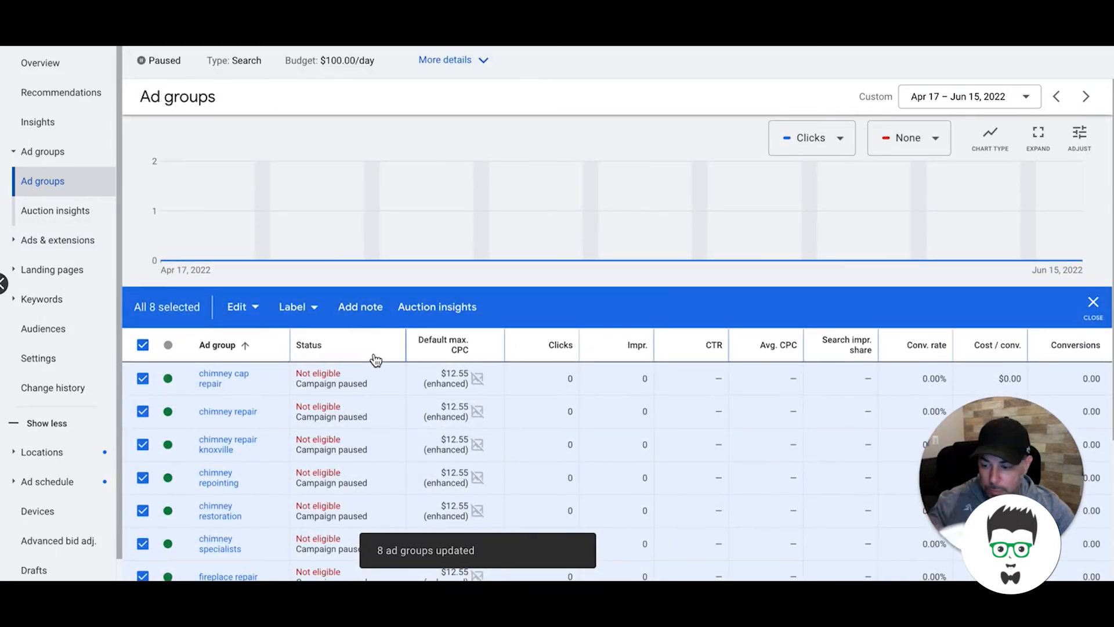
{"action": "scroll", "coordinate": [621, 355], "scroll_direction": "down", "scroll_amount": 3}
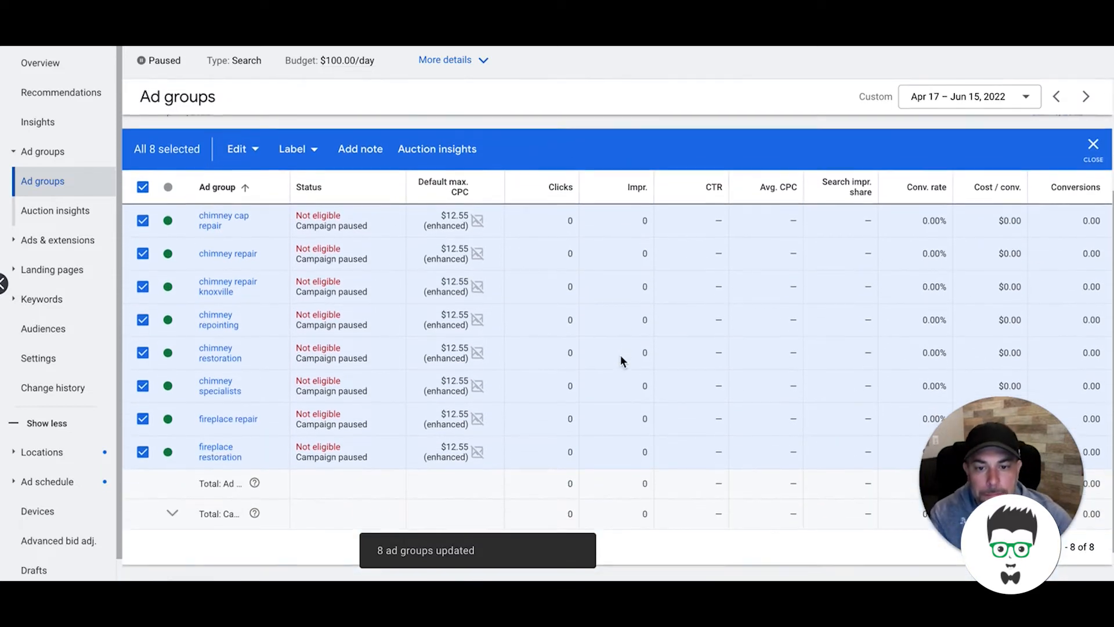
{"action": "left_click", "coordinate": [143, 186]}
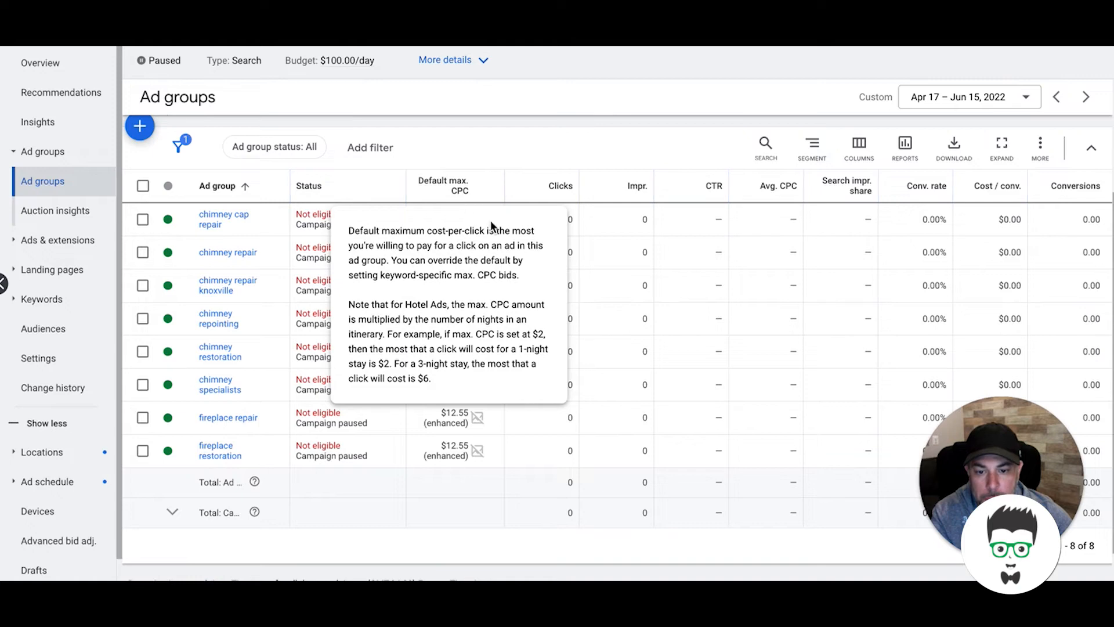
Step: Check the max. CPC bids of the campaign's search keywords after the bulk bid change
{"action": "left_click", "coordinate": [41, 299]}
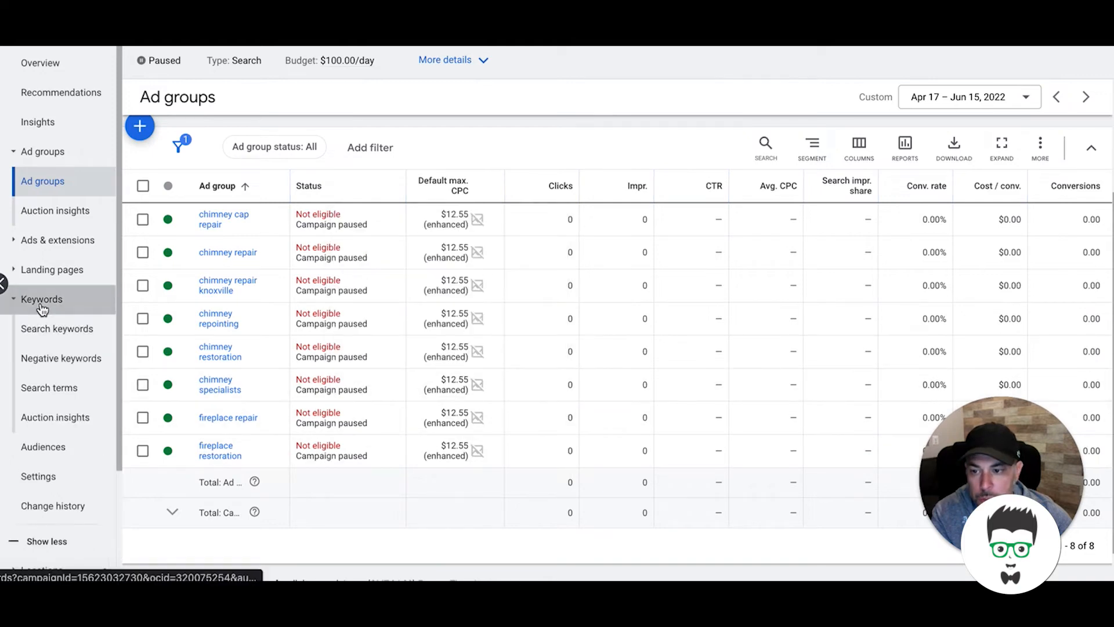
{"action": "scroll", "coordinate": [450, 341], "scroll_direction": "down", "scroll_amount": 5}
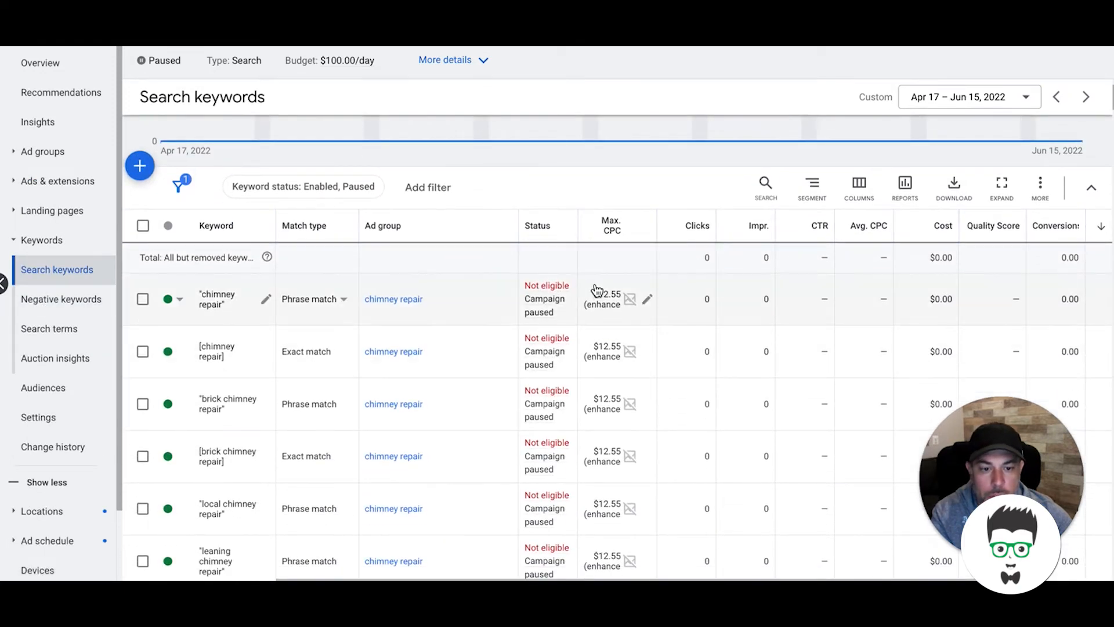
{"action": "scroll", "coordinate": [626, 460], "scroll_direction": "up", "scroll_amount": 5}
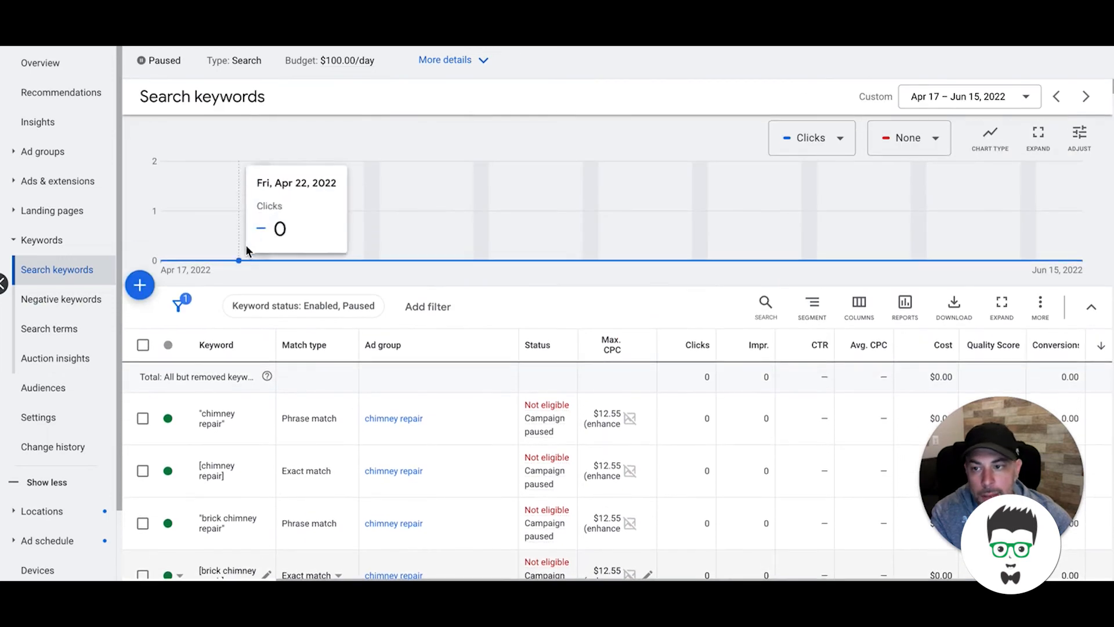
Step: Set the default max. CPC of the chimney cap repair ad group to $5.55 and save it
{"action": "left_click", "coordinate": [39, 157]}
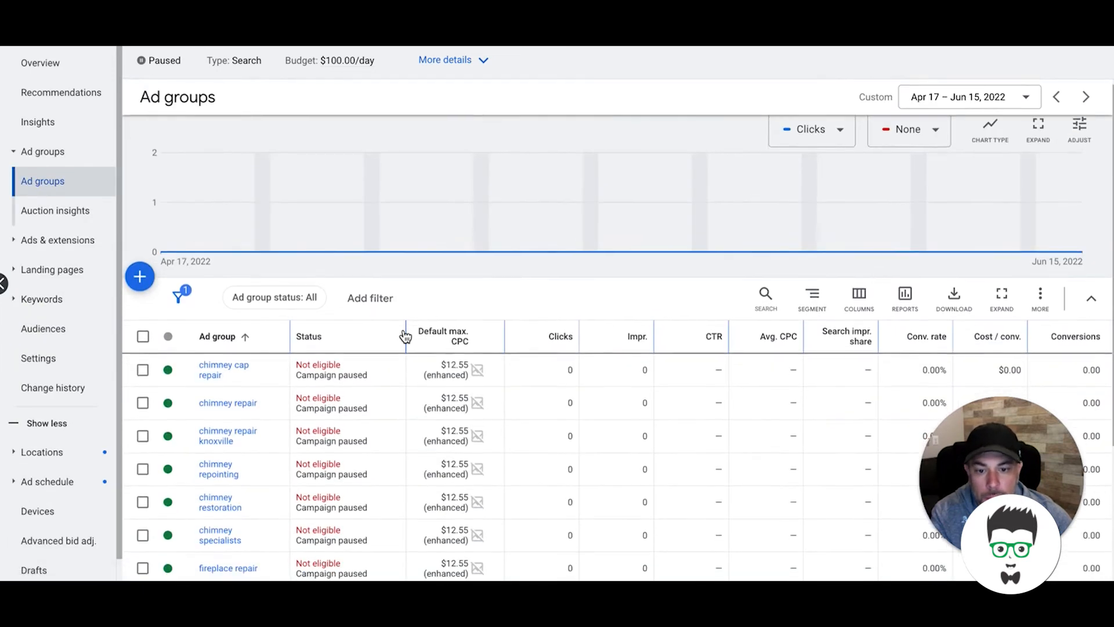
{"action": "scroll", "coordinate": [405, 333], "scroll_direction": "down", "scroll_amount": 2}
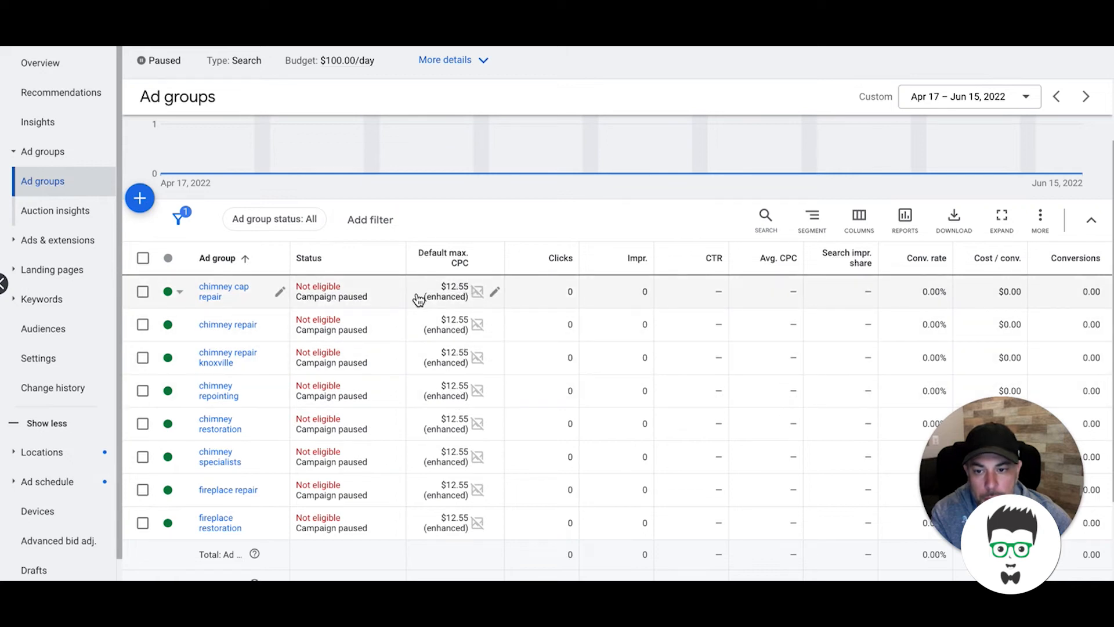
{"action": "left_click", "coordinate": [496, 293]}
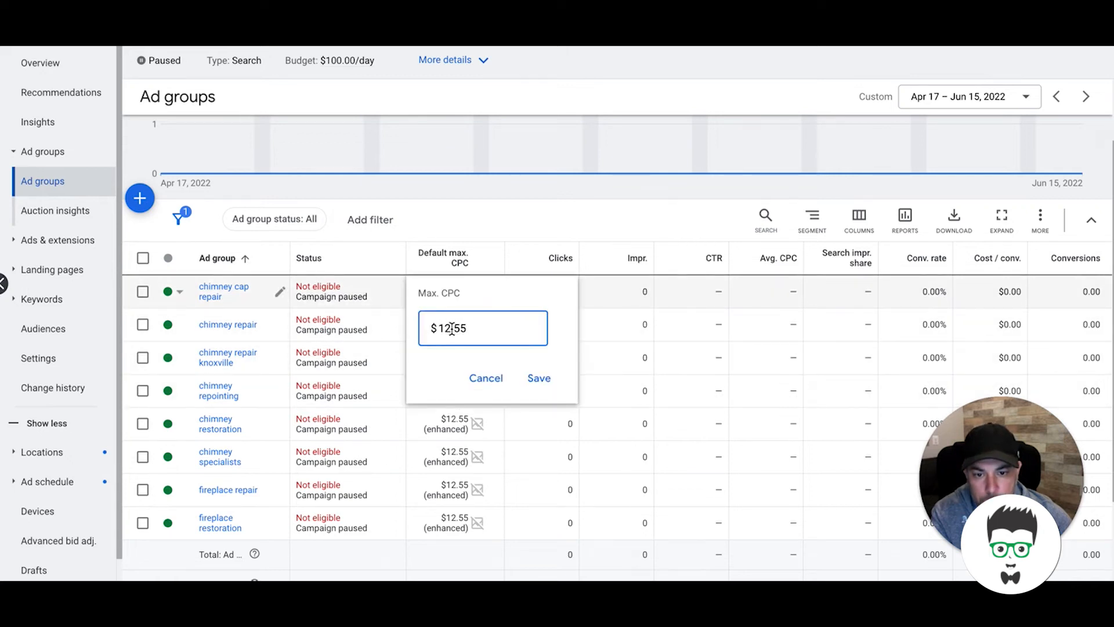
{"action": "left_click_drag", "start_coordinate": [452, 328], "coordinate": [436, 329]}
{"action": "type", "text": "5"}
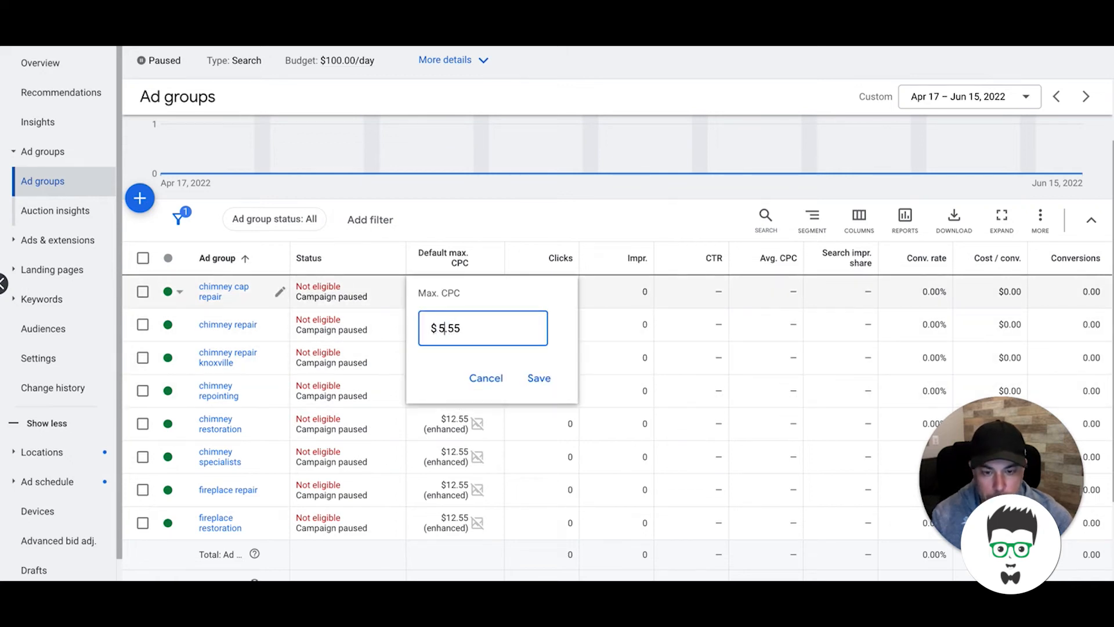
{"action": "left_click", "coordinate": [539, 379]}
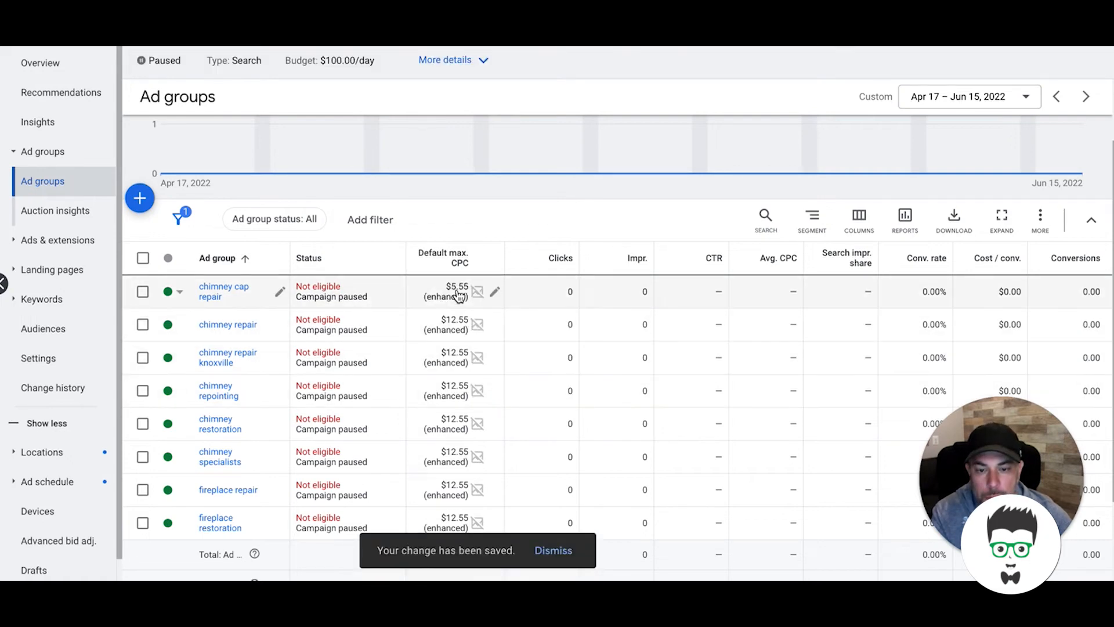
Step: Set a keyword-specific max. CPC of $7.55 for the exact-match keyword [chimney cap repair near me] in the chimney cap repair ad group
{"action": "left_click", "coordinate": [223, 290]}
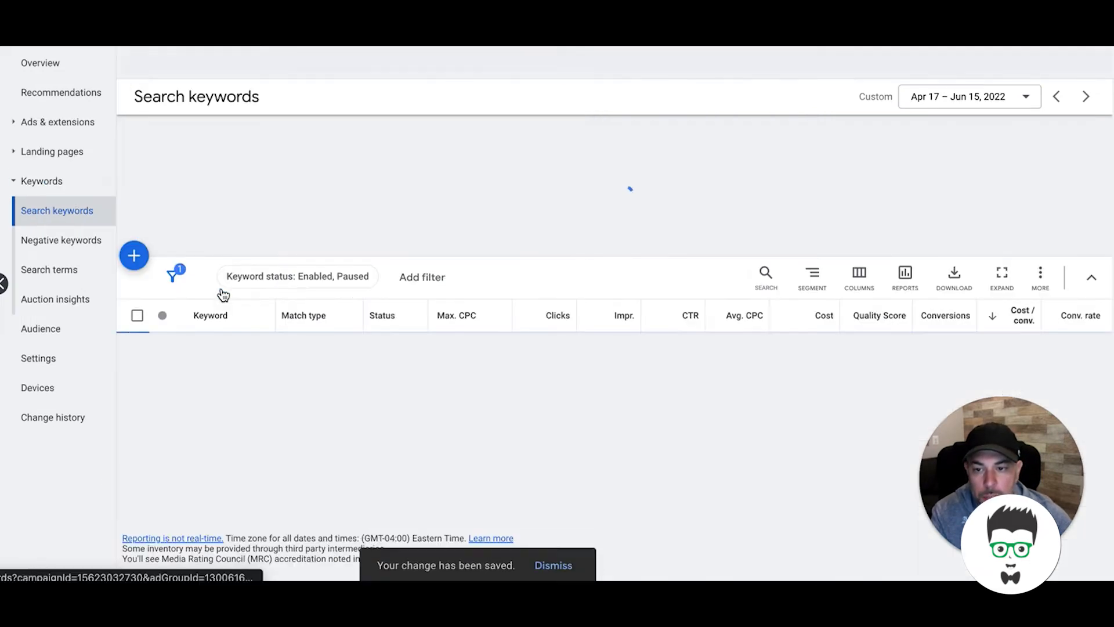
{"action": "scroll", "coordinate": [499, 415], "scroll_direction": "down", "scroll_amount": 3}
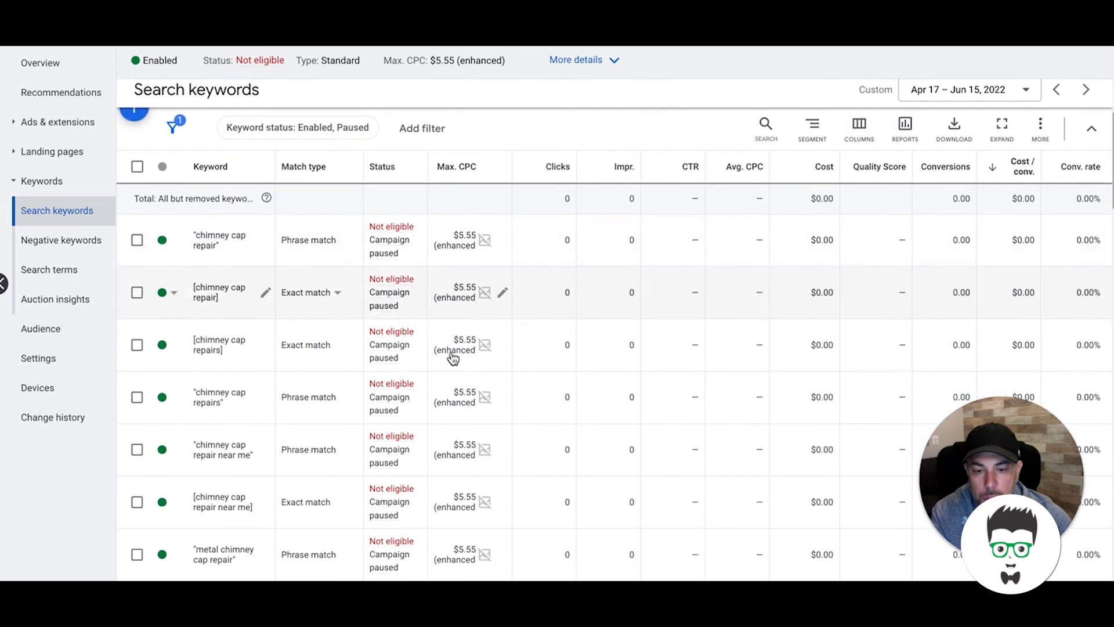
{"action": "scroll", "coordinate": [469, 404], "scroll_direction": "down", "scroll_amount": 3}
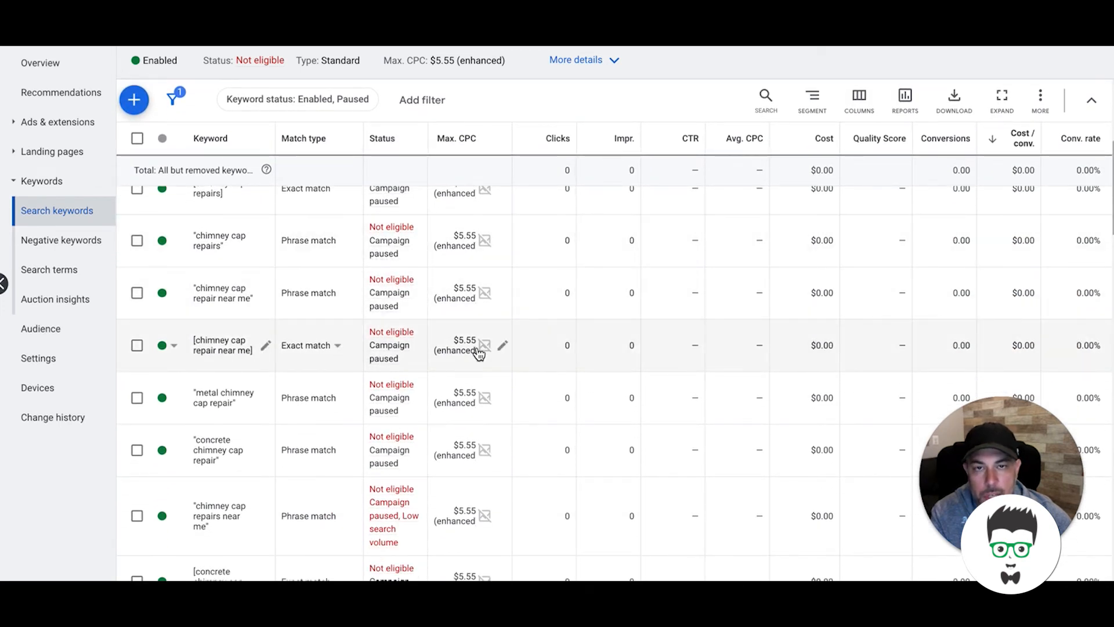
{"action": "mouse_move", "coordinate": [478, 350]}
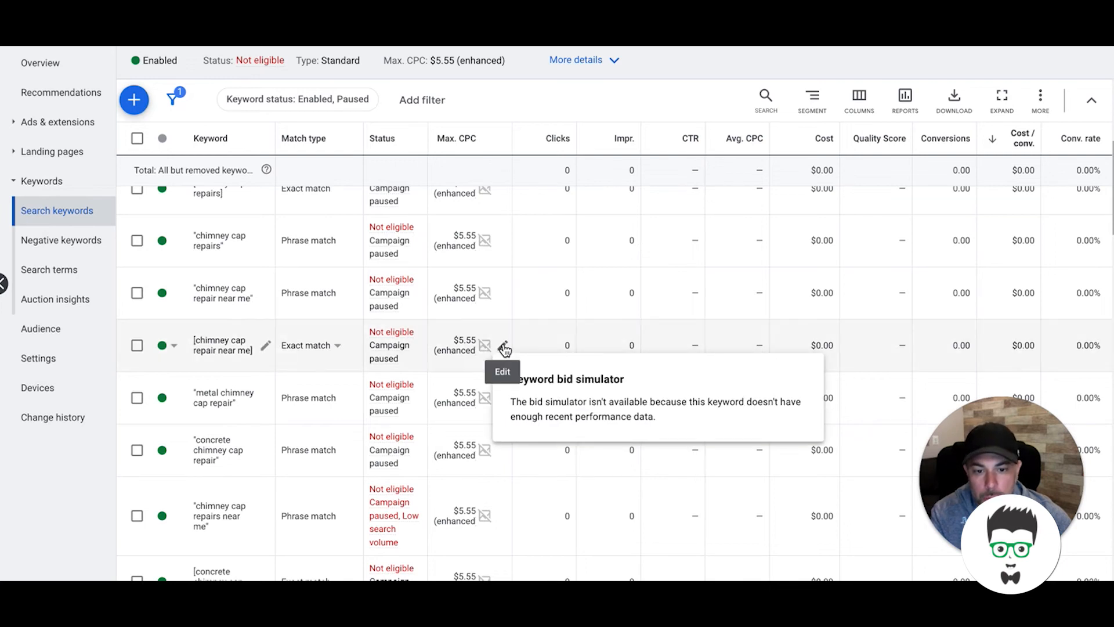
{"action": "left_click", "coordinate": [503, 345]}
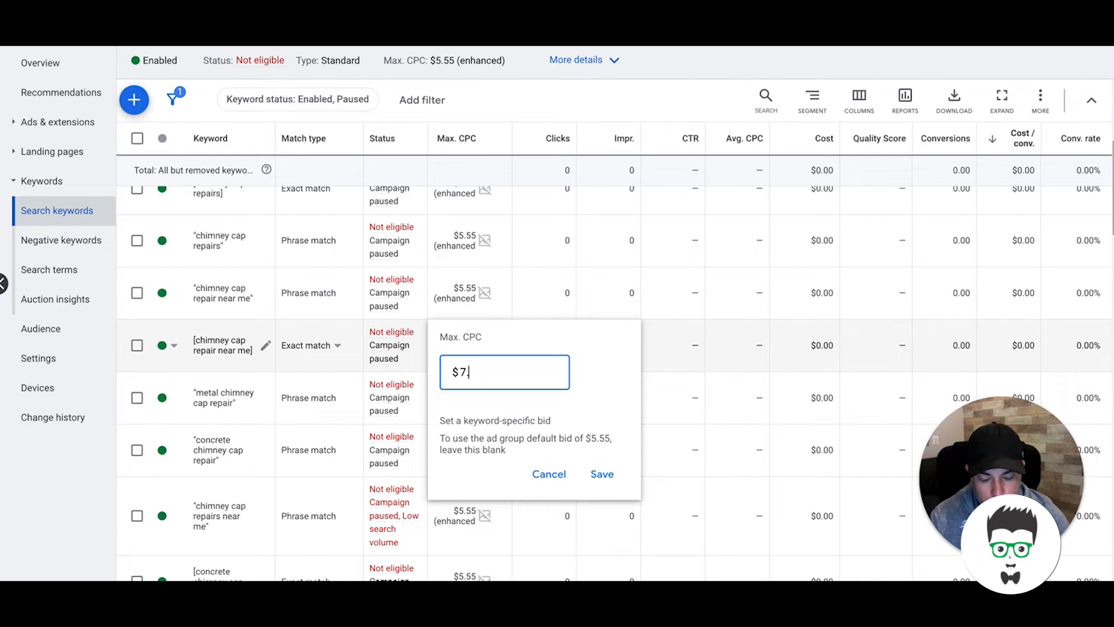
{"action": "left_click", "coordinate": [603, 474]}
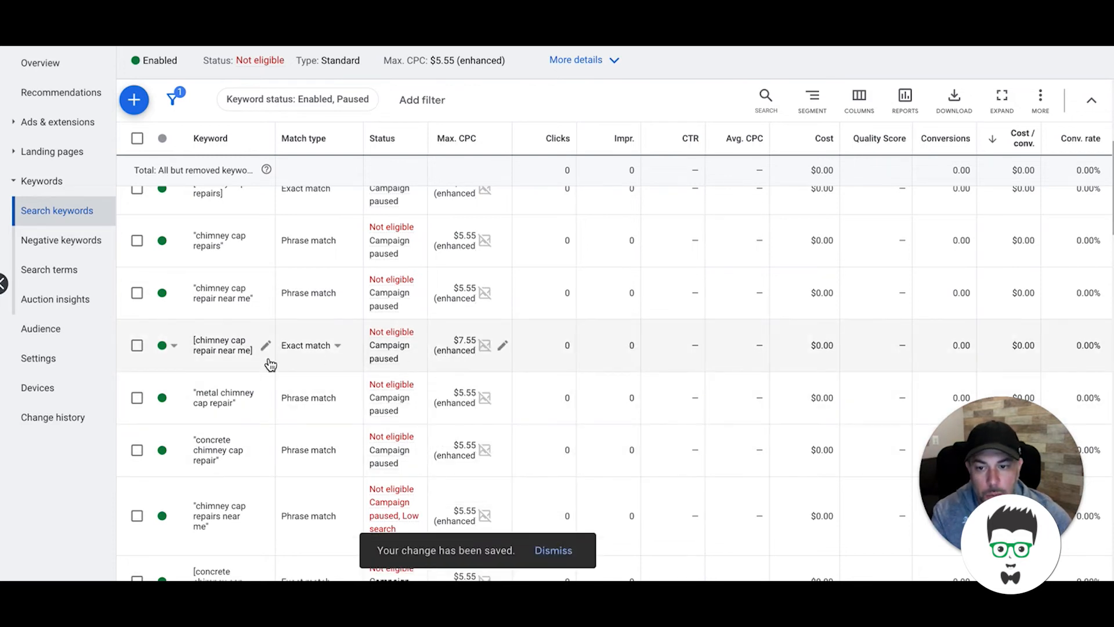
Step: Review the max. CPC bids of the ad group's search keywords after the keyword-specific change
{"action": "scroll", "coordinate": [447, 357], "scroll_direction": "up", "scroll_amount": 4}
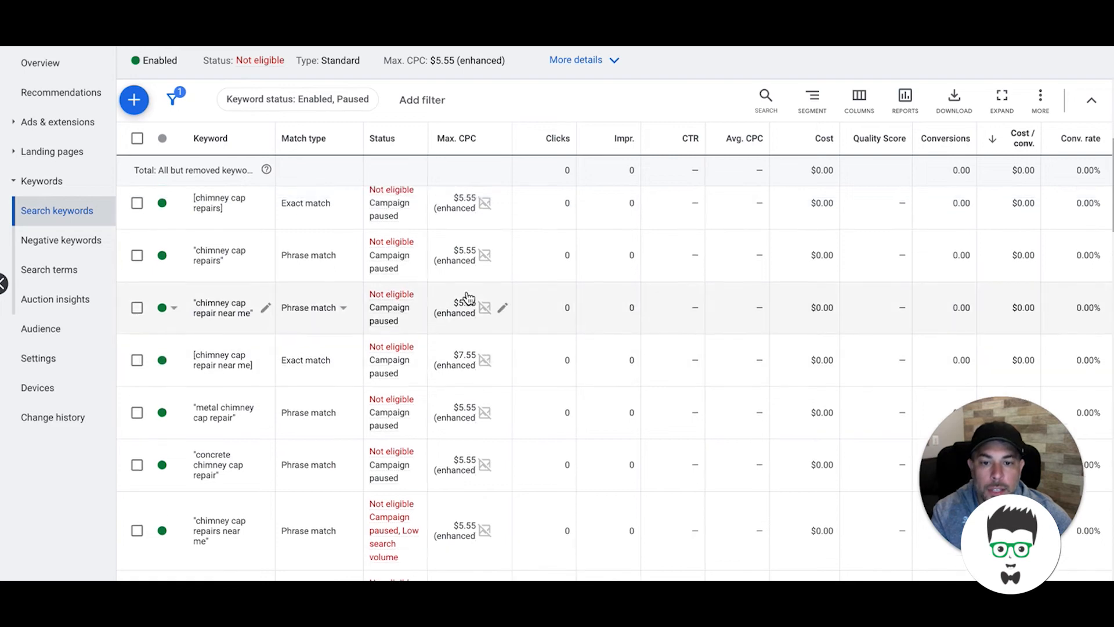
{"action": "scroll", "coordinate": [431, 361], "scroll_direction": "up", "scroll_amount": 3}
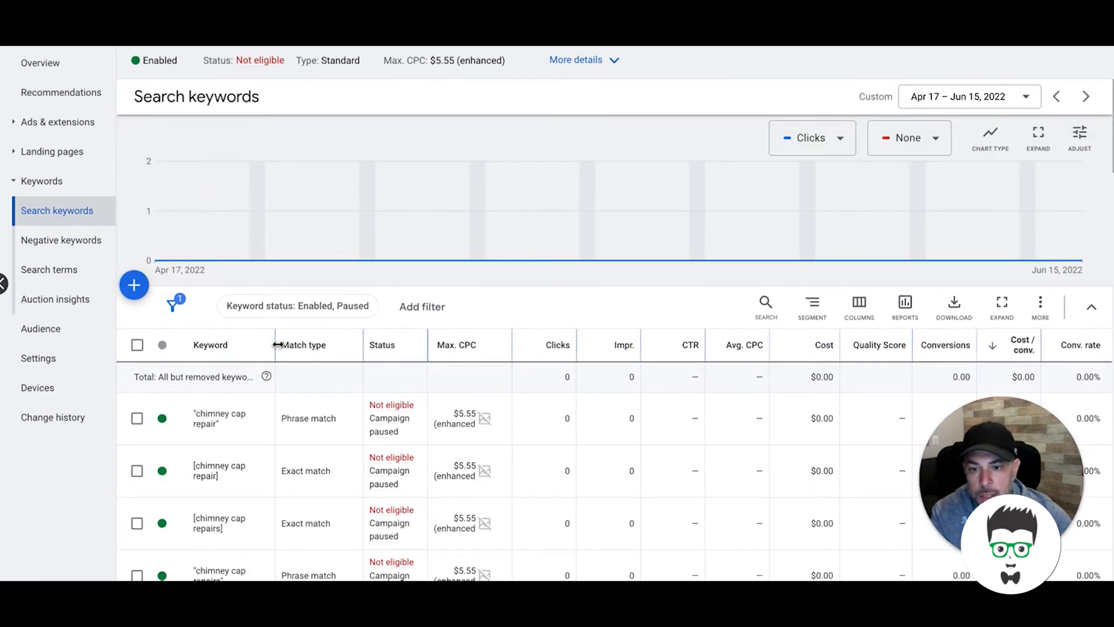
{"action": "scroll", "coordinate": [528, 417], "scroll_direction": "down", "scroll_amount": 2}
{"action": "scroll", "coordinate": [528, 409], "scroll_direction": "down", "scroll_amount": 1}
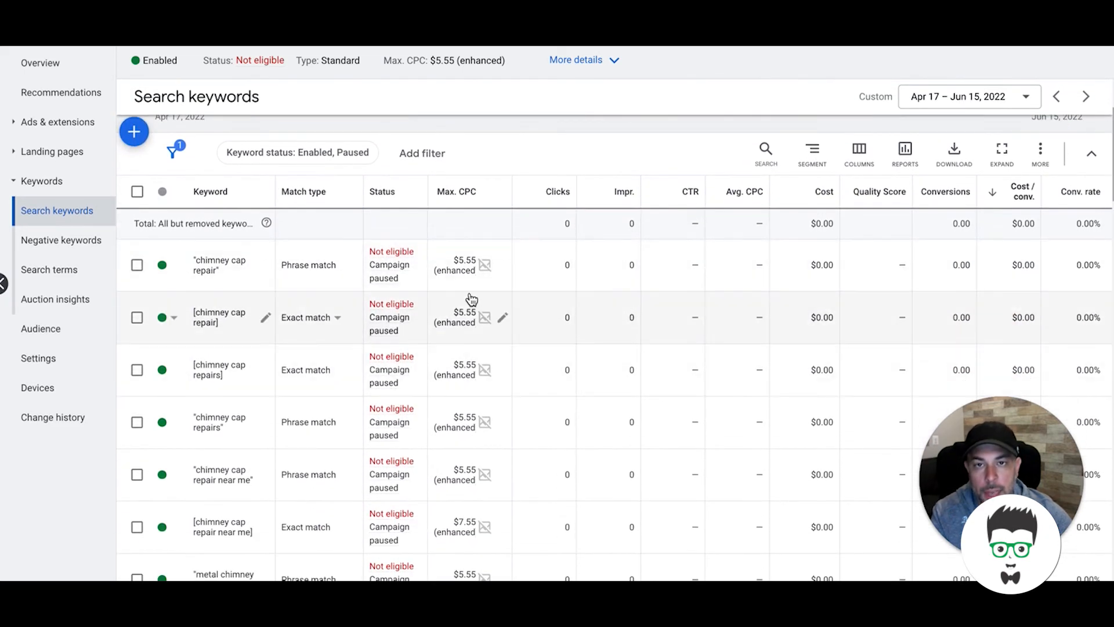